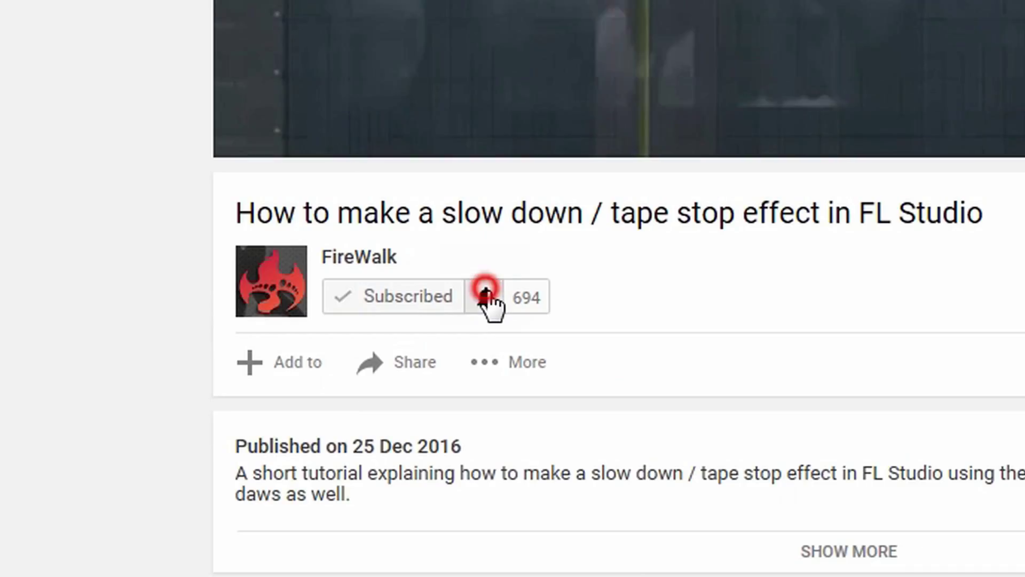
Open the bell notification options for the subscribed FireWalk channel on the tutorial video
click(486, 291)
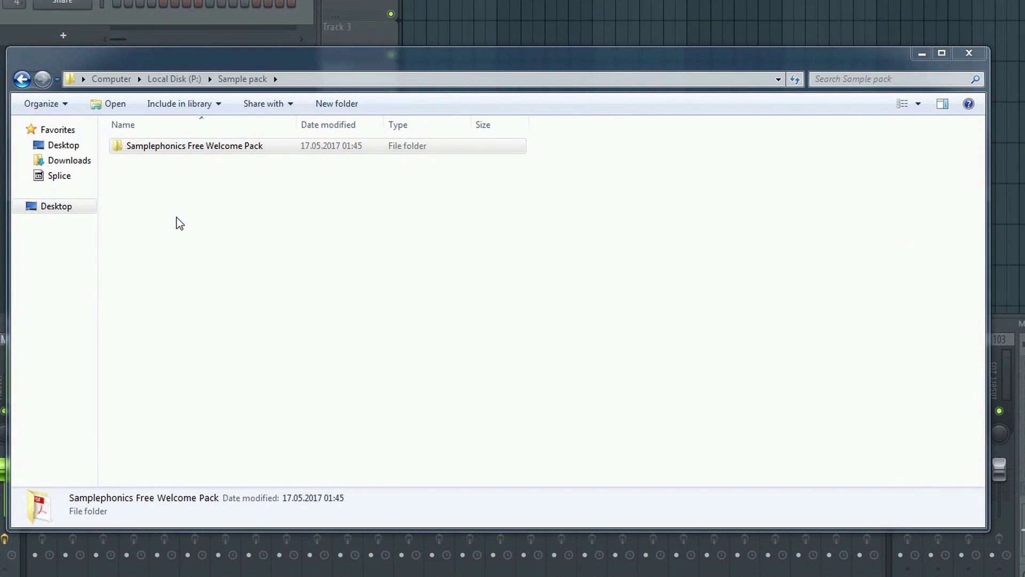
Create a new folder named My Samples inside the Sample pack folder
right_click(205, 248)
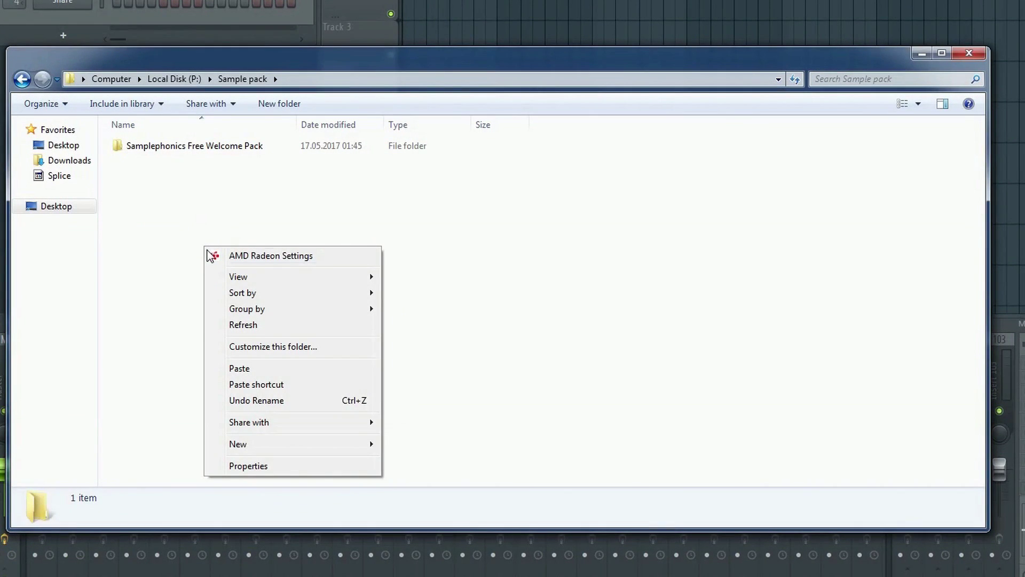
mouse_move(238, 444)
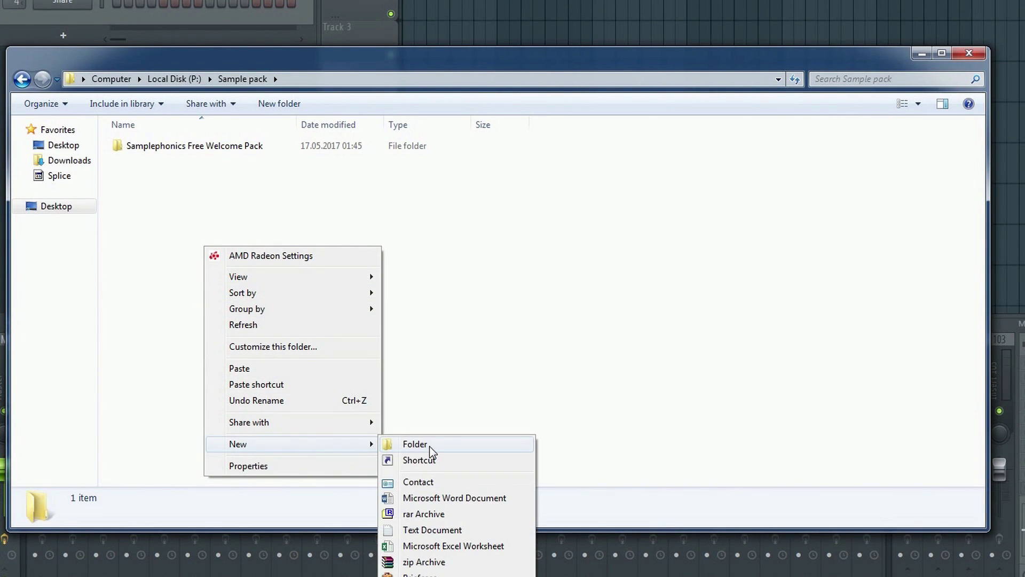
click(431, 448)
text(My Samples)
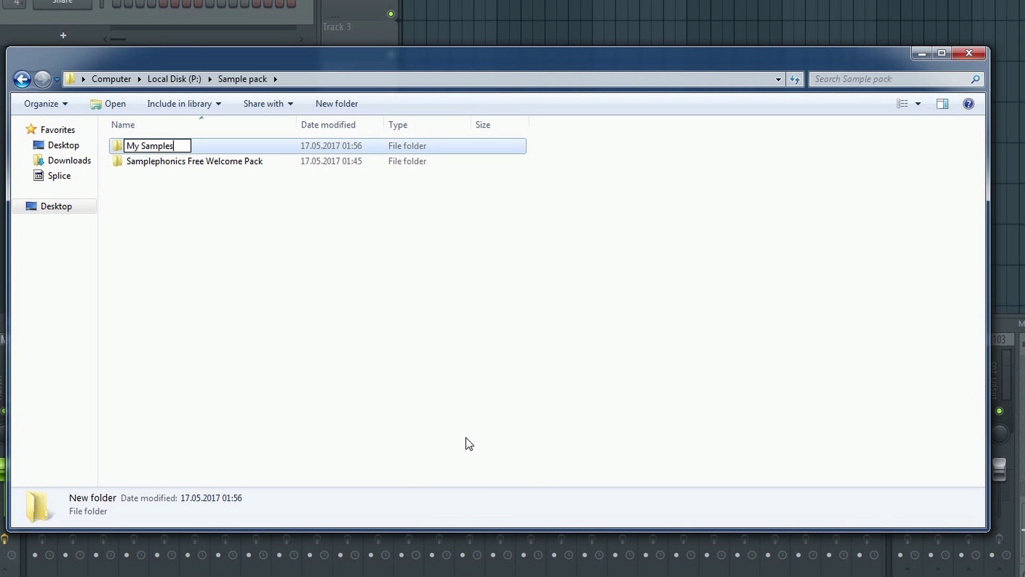
key(Return)
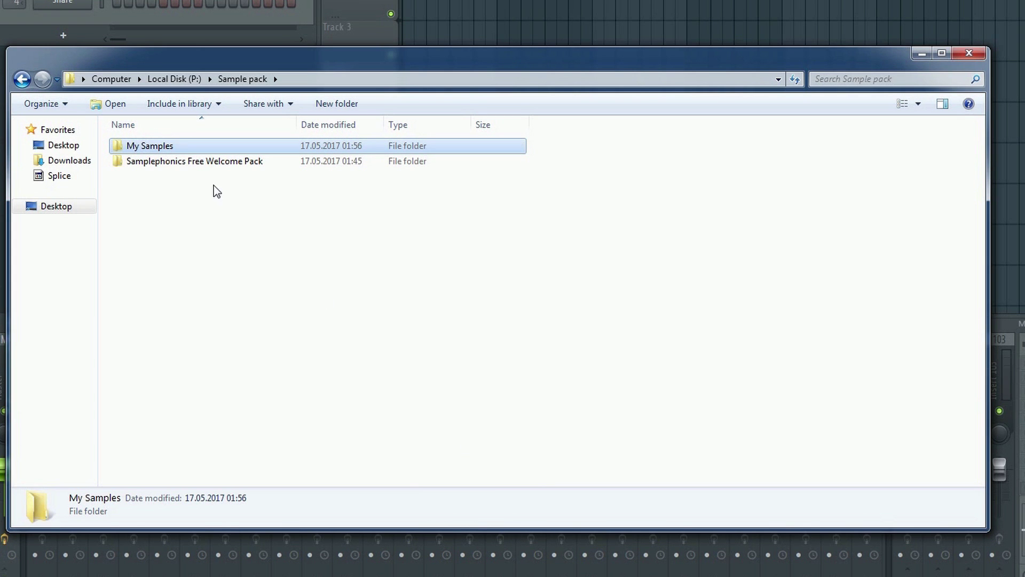
Move Samplephonics Free Welcome Pack into My Samples and open My Samples
double_click(183, 163)
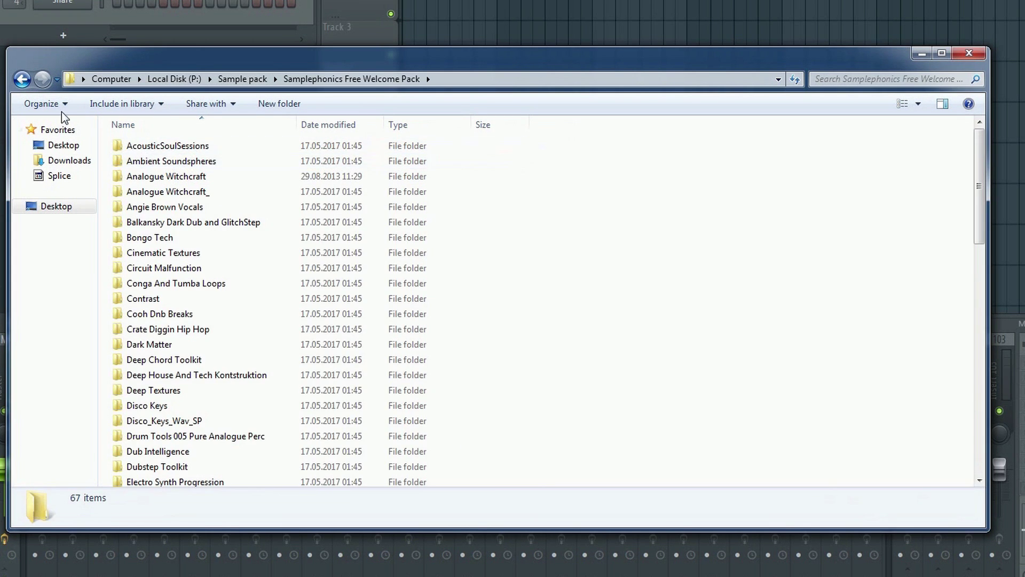
click(21, 79)
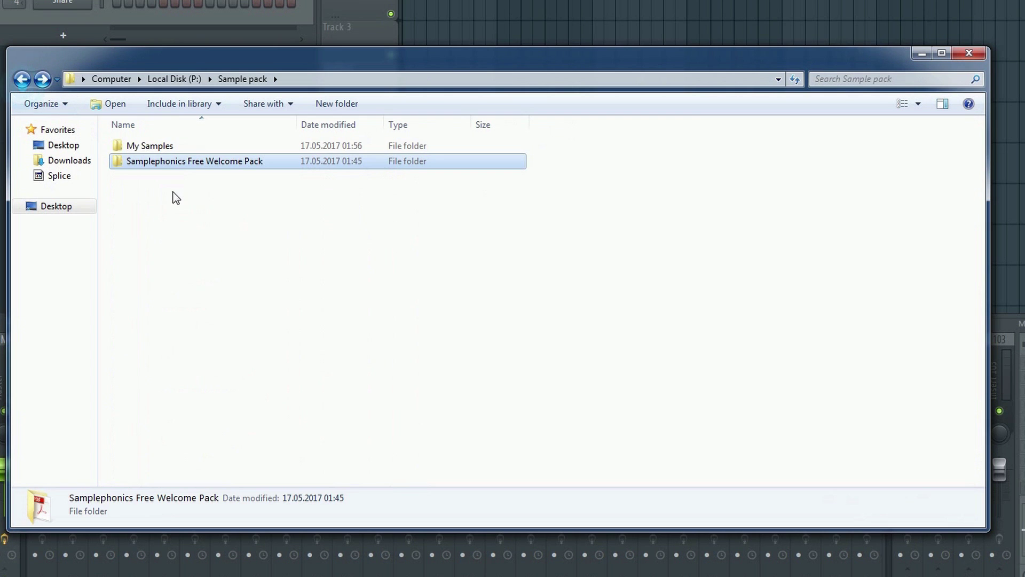
drag(153, 161, 145, 144)
double_click(147, 143)
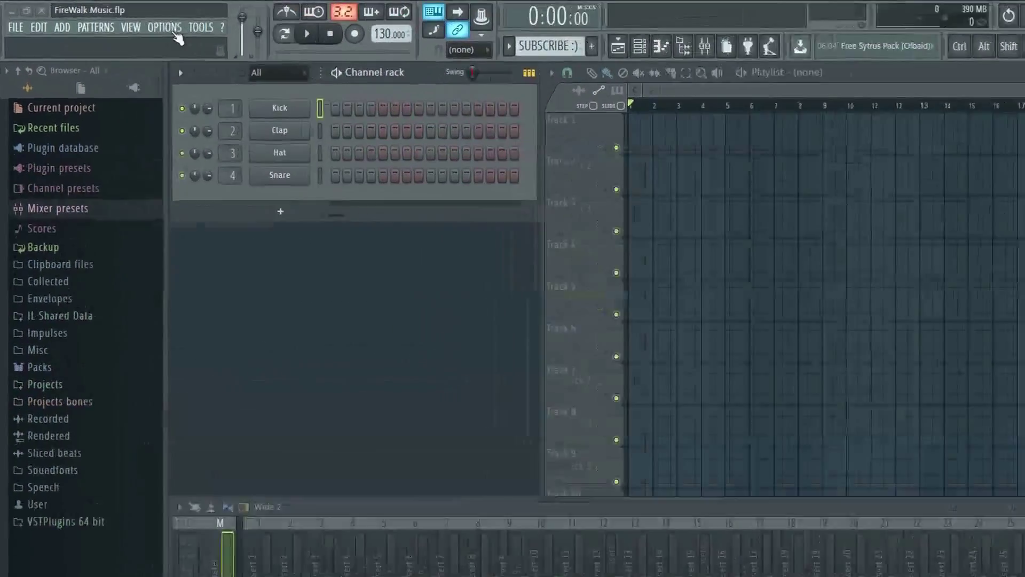
Open FL Studio's File settings from the OPTIONS menu to show the extra search folders
click(120, 20)
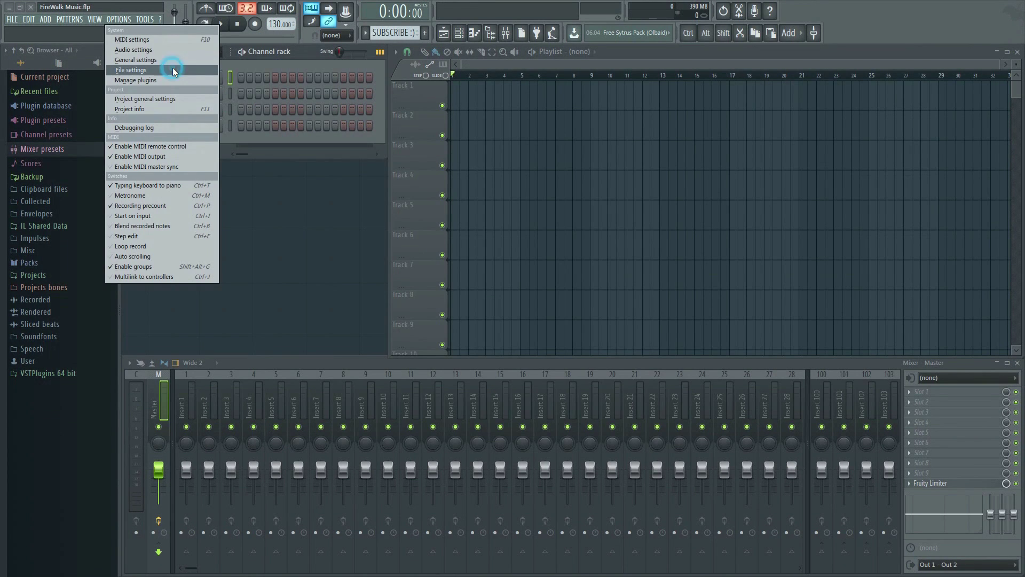
click(172, 69)
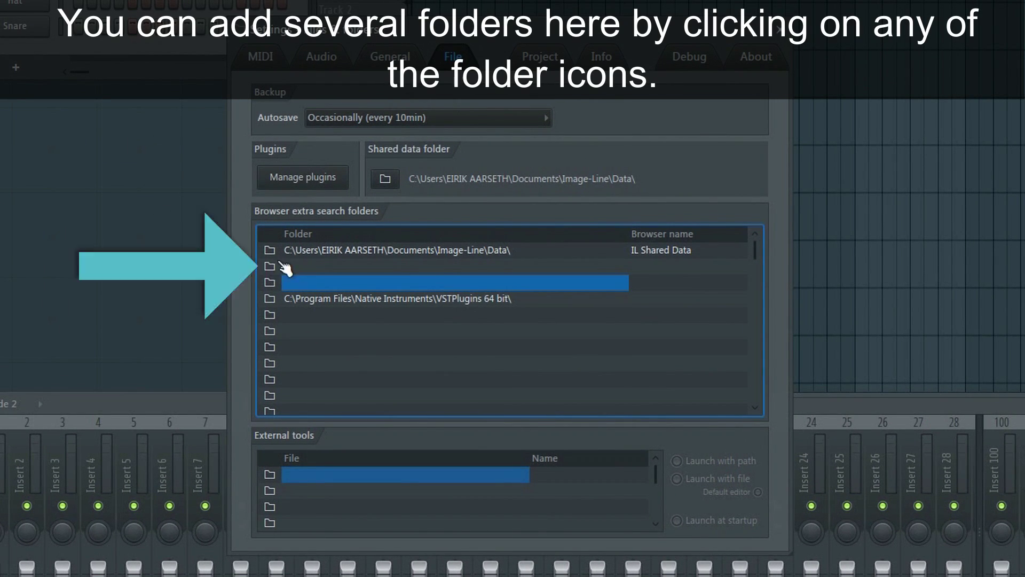
Set an empty browser extra search folder slot to P:\Sample pack\My Samples\
click(273, 267)
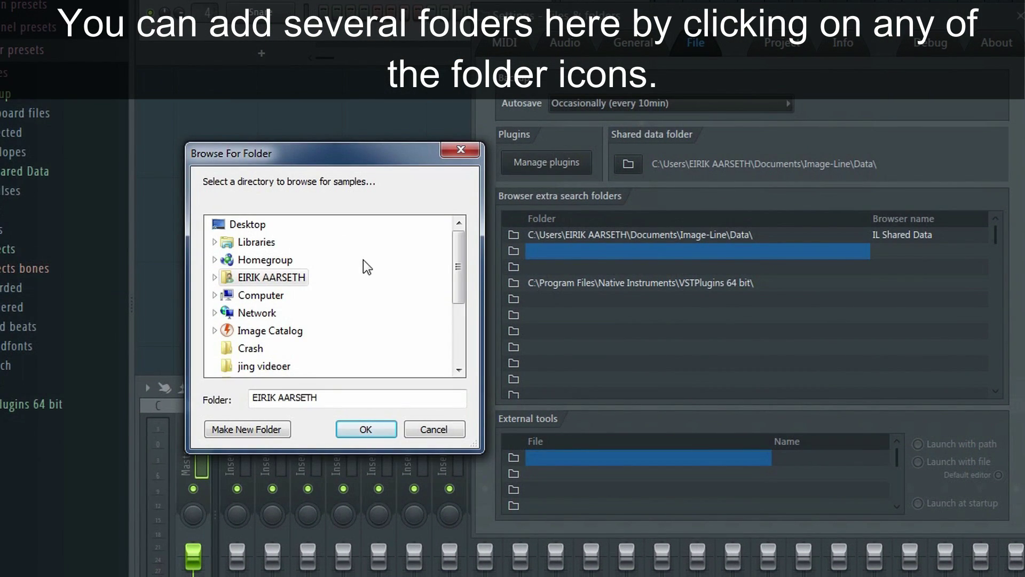
click(261, 295)
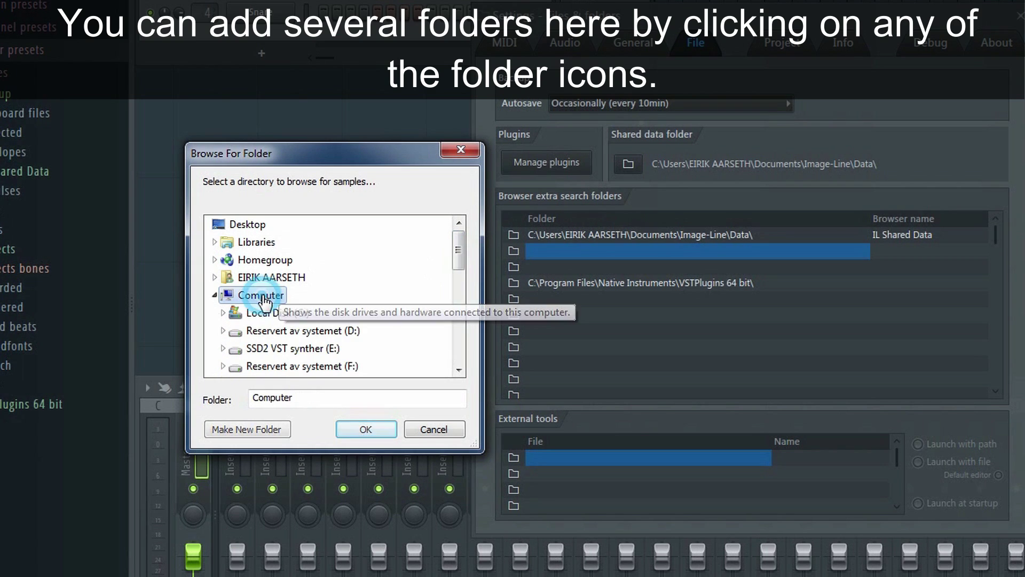
drag(457, 258, 480, 296)
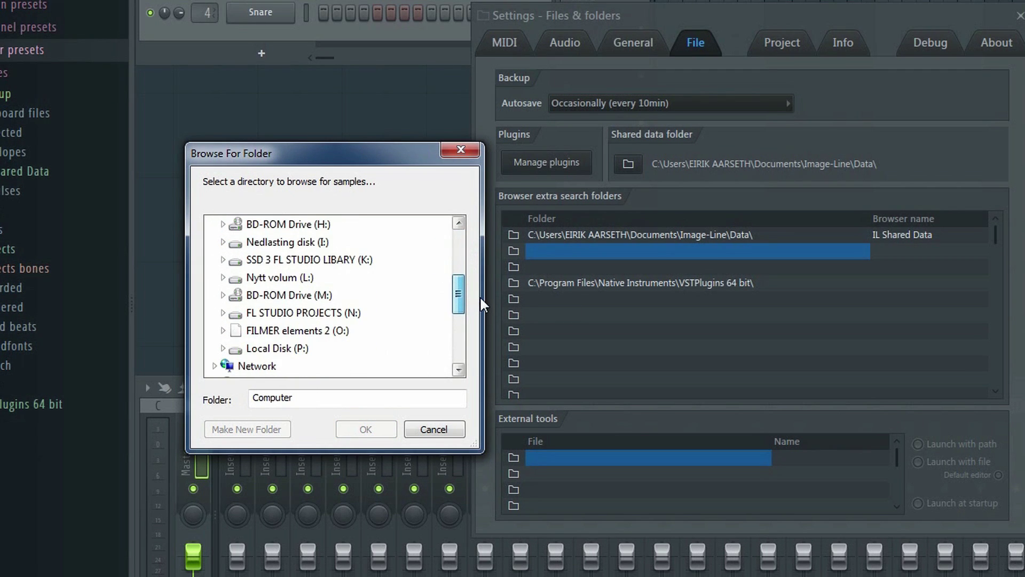
drag(479, 296, 479, 294)
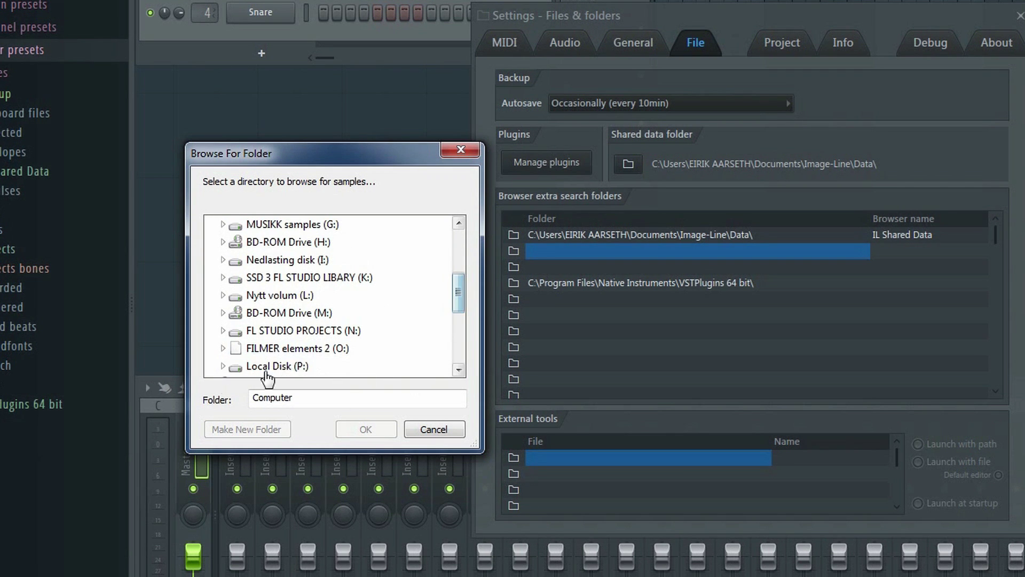
double_click(275, 367)
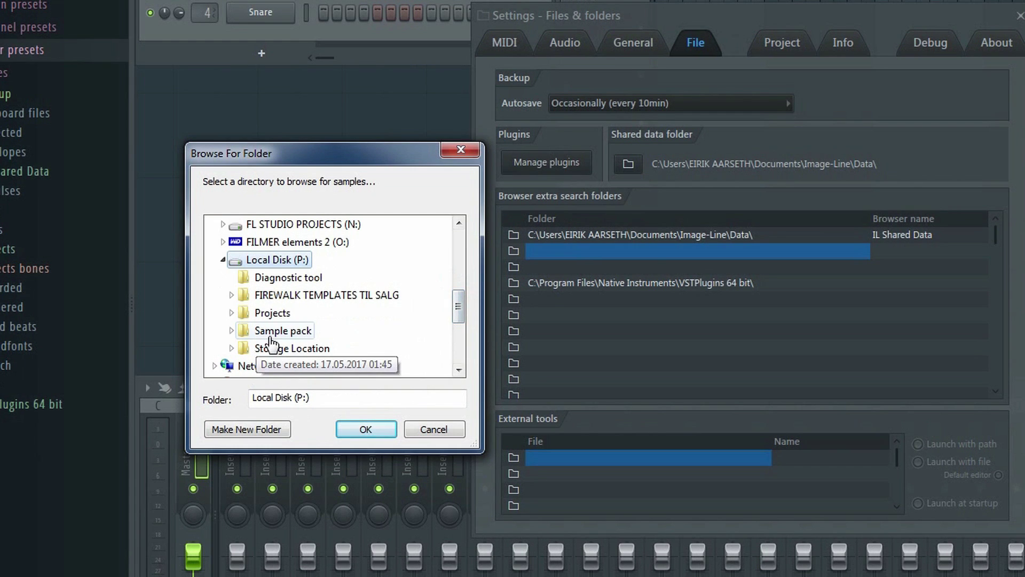
click(288, 333)
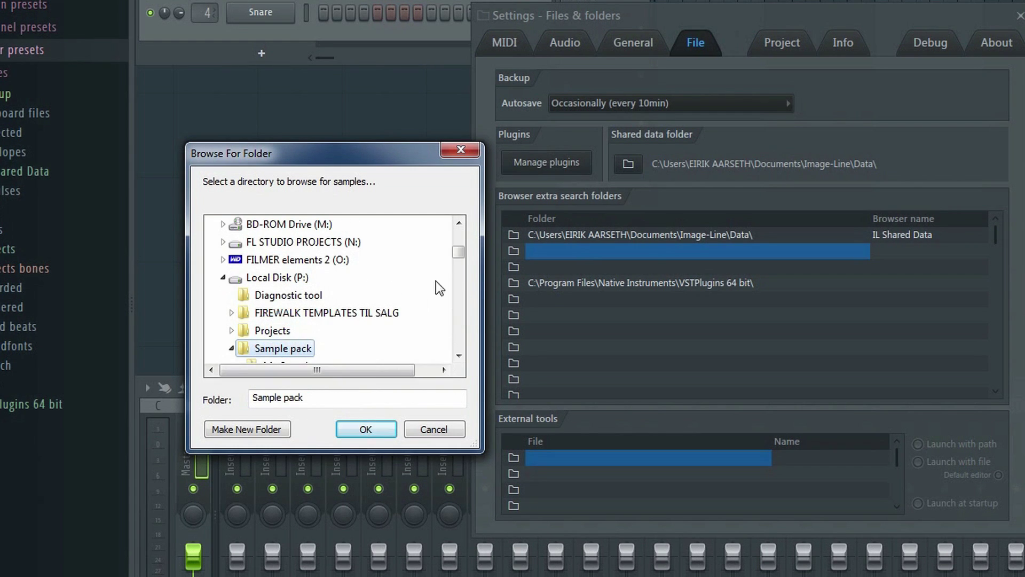
drag(460, 252, 468, 258)
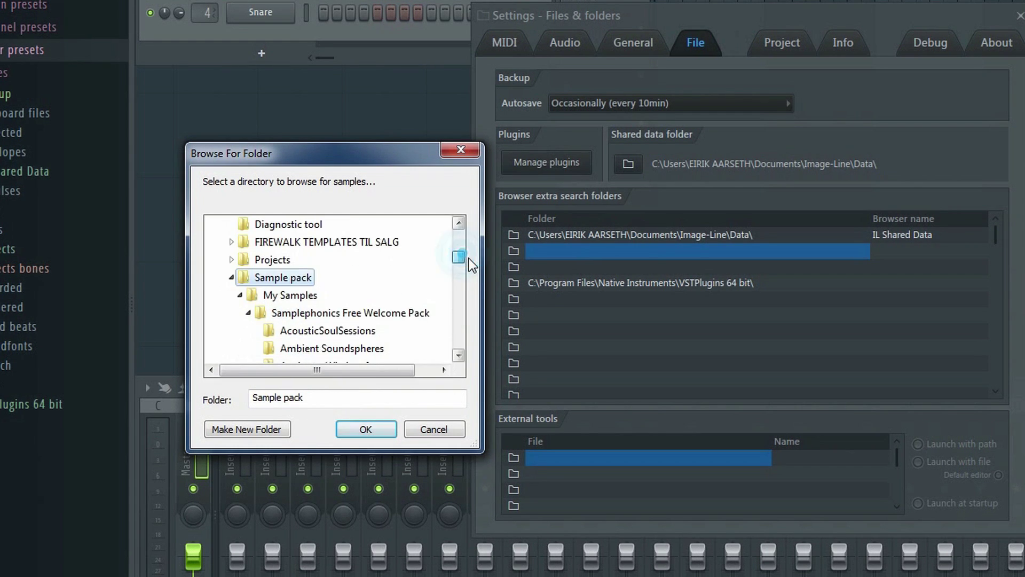
click(299, 297)
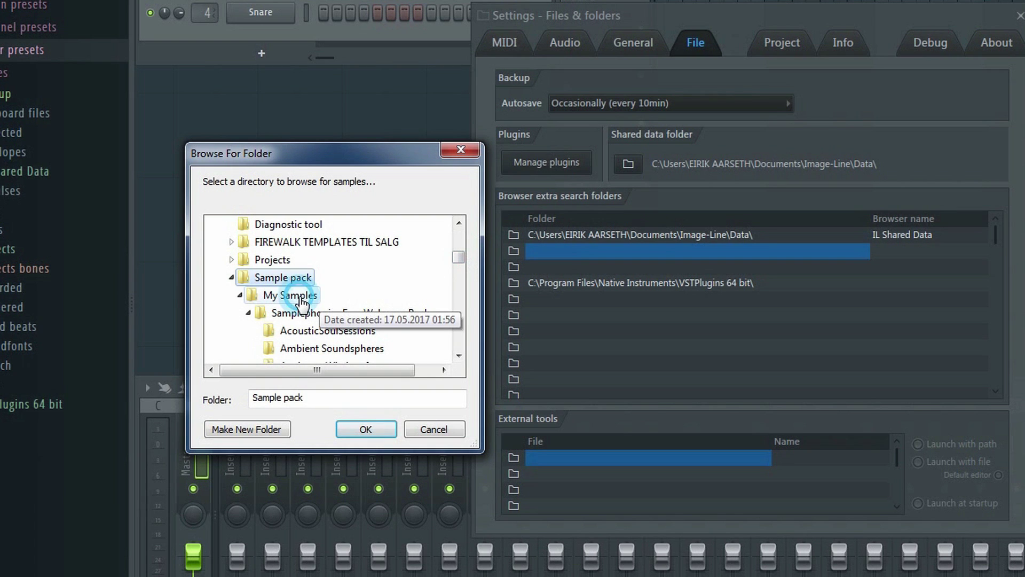
click(366, 427)
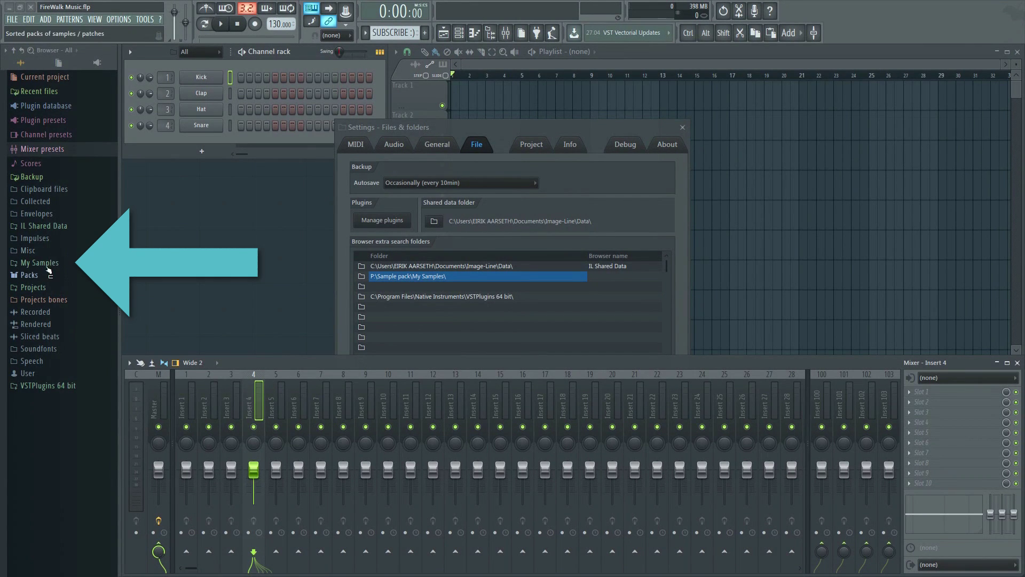
Expand My Samples and the Samplephonics pack in the browser, then uncover the settings dialog
click(46, 260)
click(63, 277)
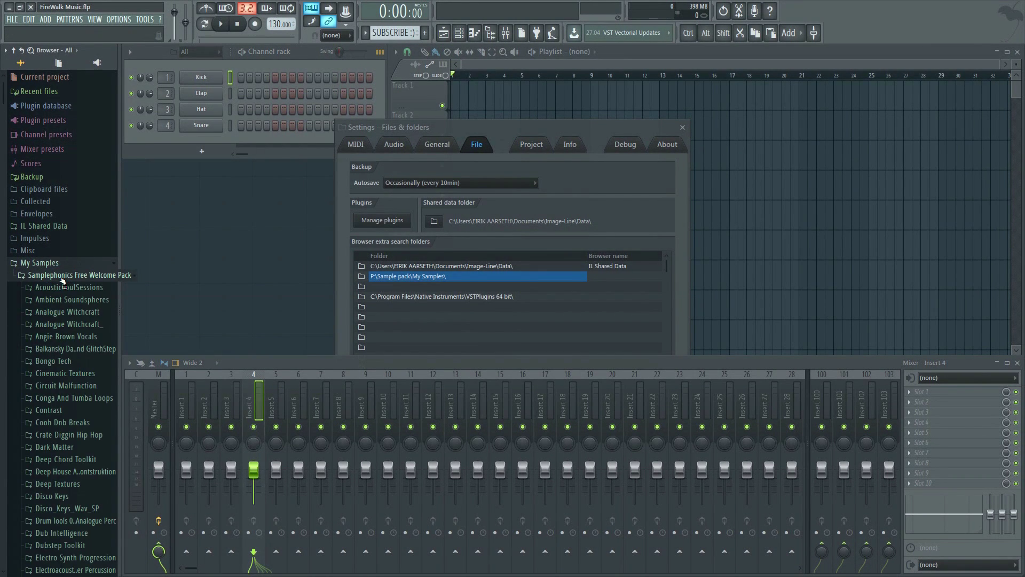
drag(119, 284, 168, 283)
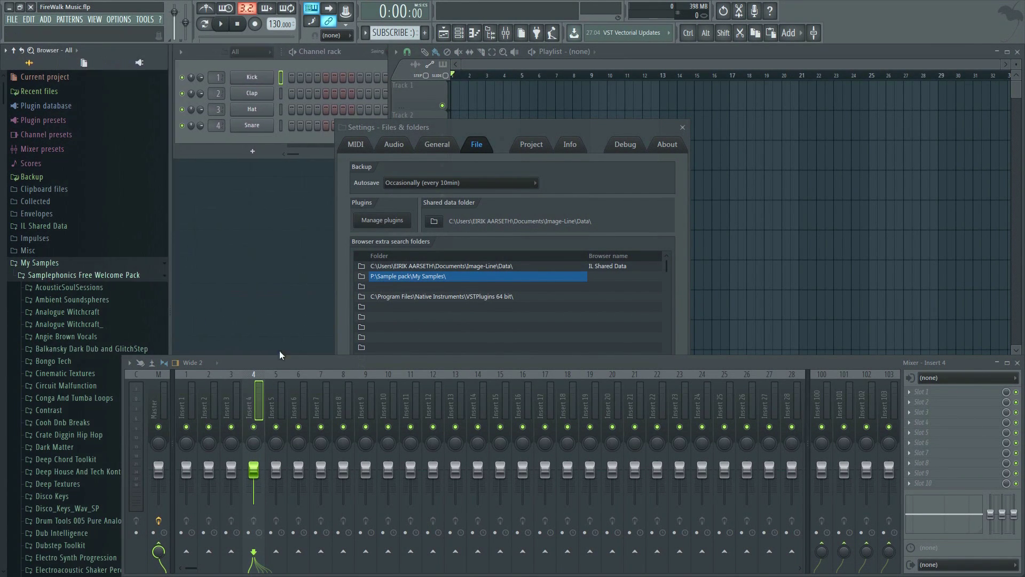
drag(286, 363, 340, 365)
drag(491, 223, 429, 182)
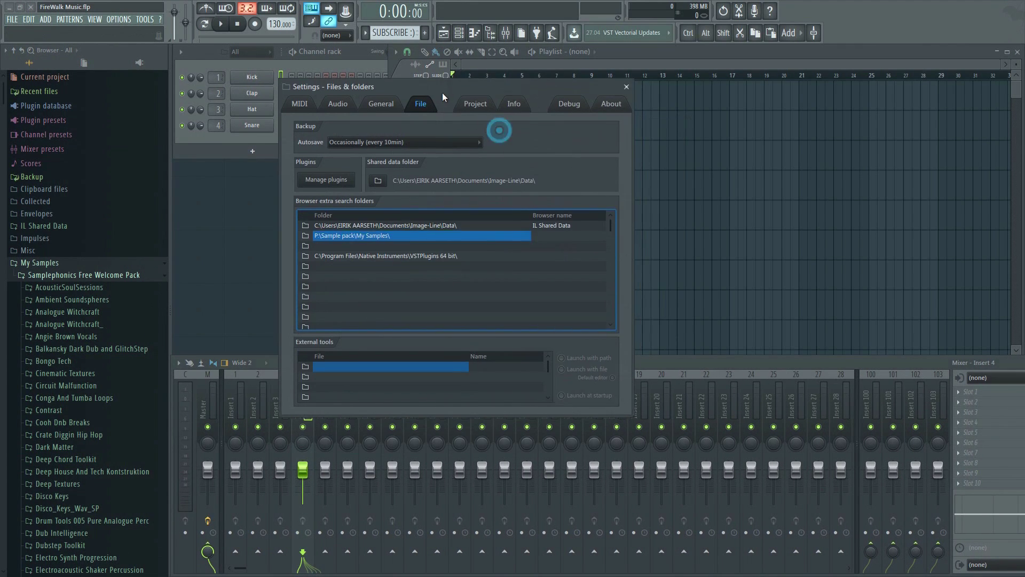
Close the file settings and expand the Bongo Tech folder in the browser
click(619, 86)
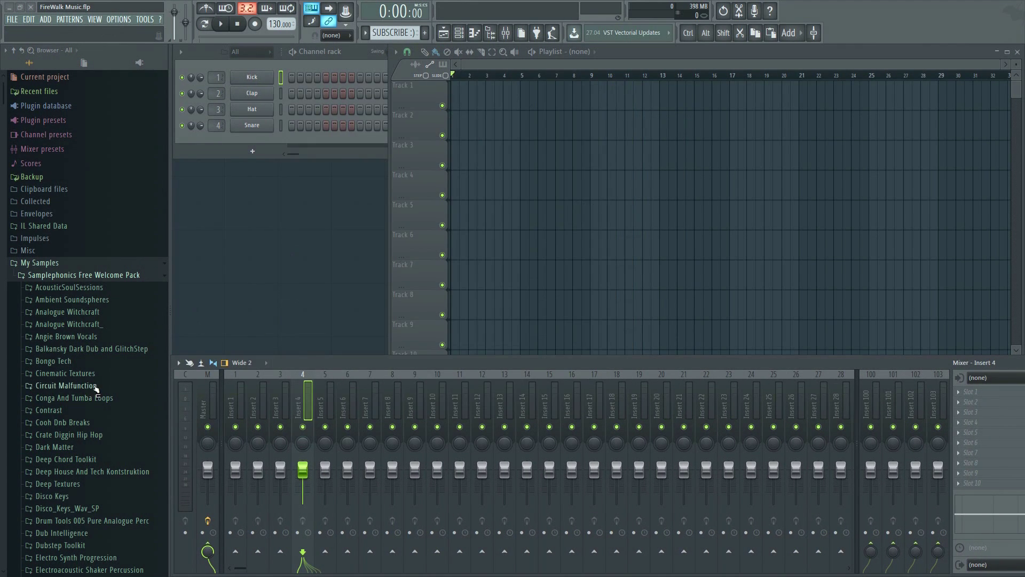
scroll(97, 389, down, 3)
scroll(83, 393, down, 3)
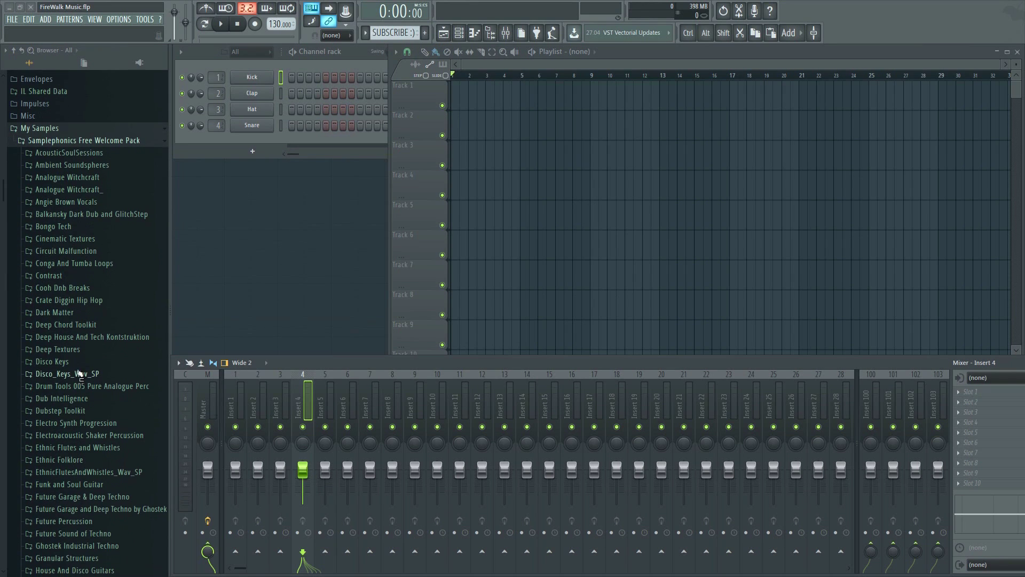
click(59, 227)
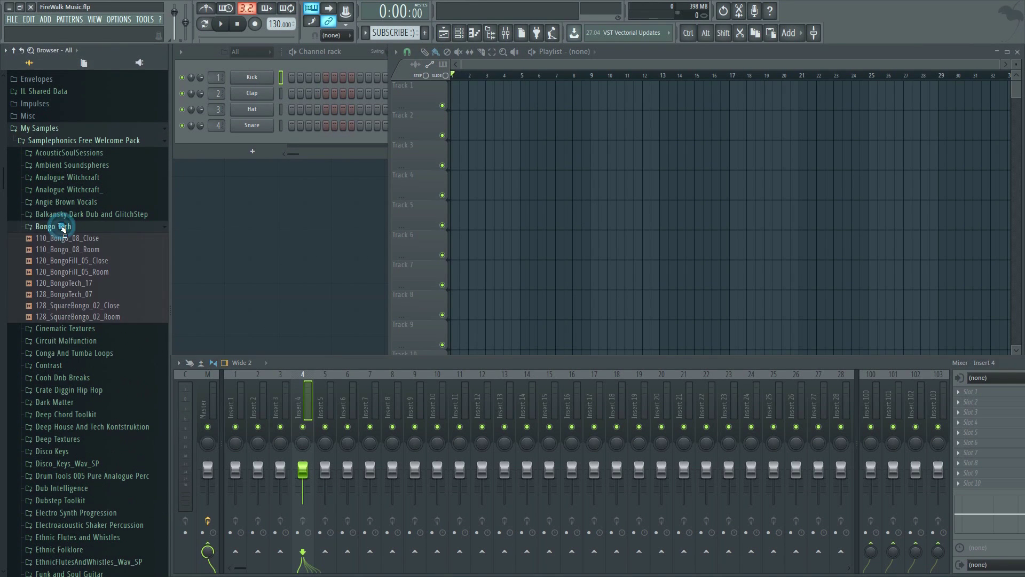
Preview 110_Bongo_08_Room, 120_BongoFill_05_Close, 120_BongoFill_05_Room, 120_BongoTech_17 and 128_BongoTech_07
click(87, 251)
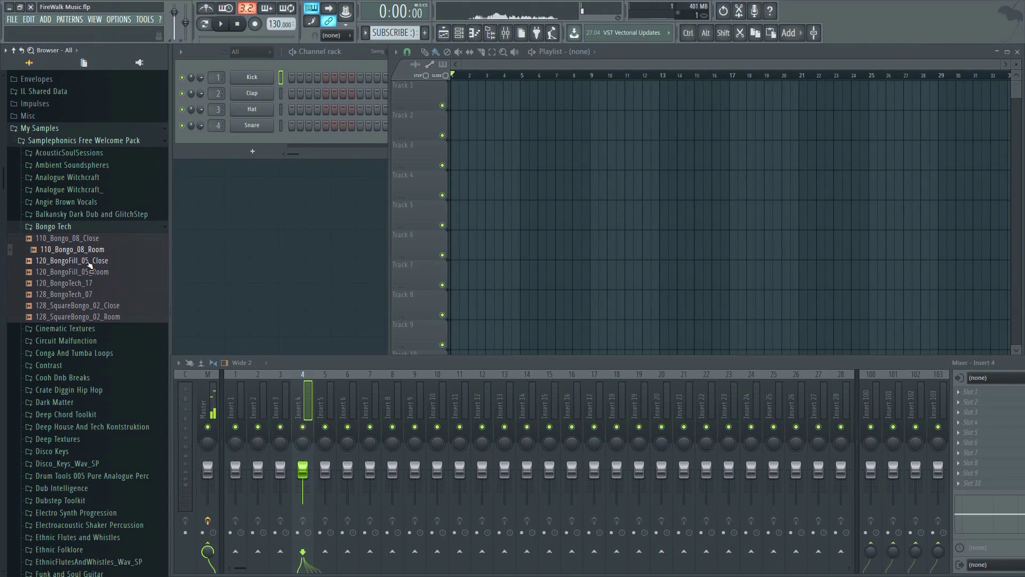
click(90, 262)
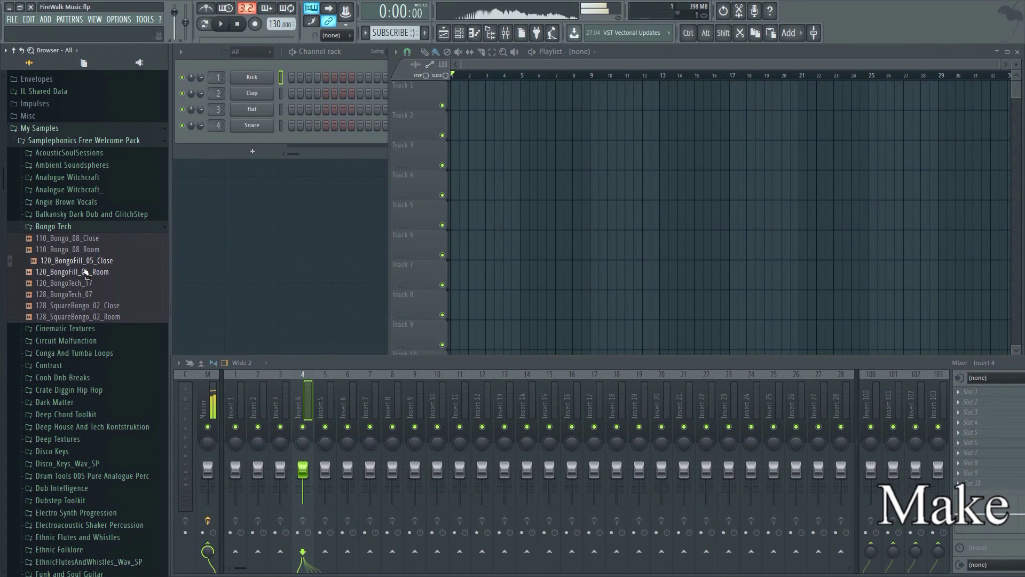
click(85, 273)
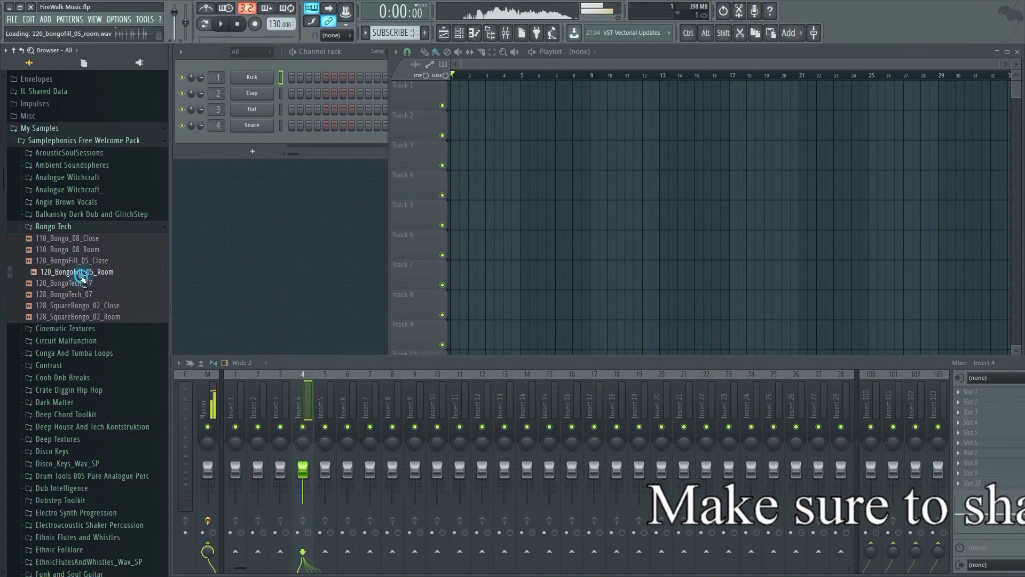
click(83, 283)
click(77, 294)
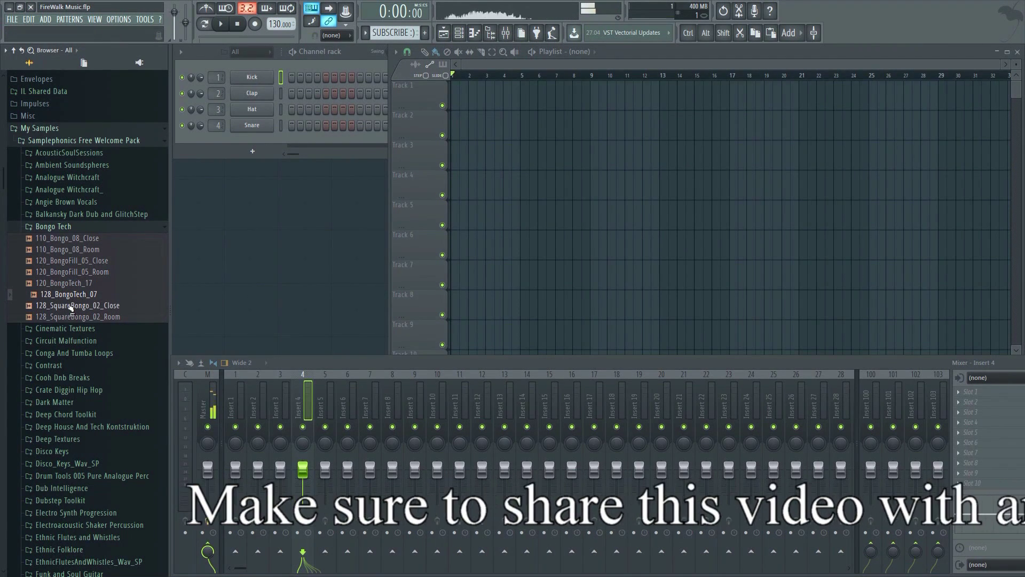
Place bongo samples in the playlist on Track 3, Track 1 at bar 4, and Track 4
mouse_move(97, 273)
mouse_down()
mouse_move(324, 252)
mouse_move(460, 156)
mouse_up()
mouse_move(92, 249)
mouse_down()
mouse_move(392, 196)
mouse_move(504, 99)
mouse_up()
mouse_move(64, 306)
mouse_down()
mouse_move(347, 293)
mouse_move(599, 187)
mouse_move(592, 299)
mouse_move(661, 277)
mouse_up()
From Crate Diggin Hip Hop, place 89_C_Time_Drums_SP on Track 8 and add D_RhodeNote_SP
click(49, 227)
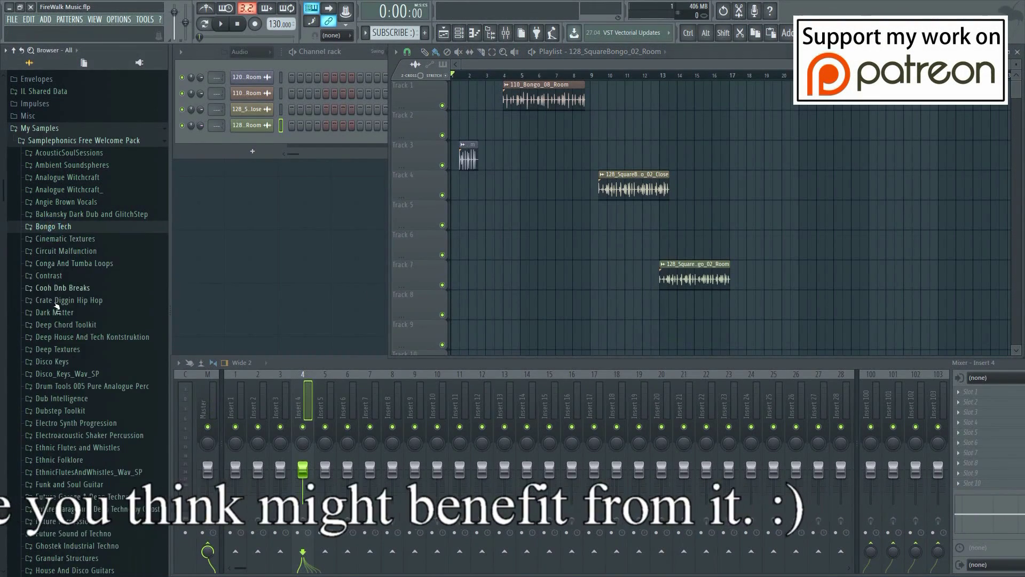
click(64, 300)
click(73, 322)
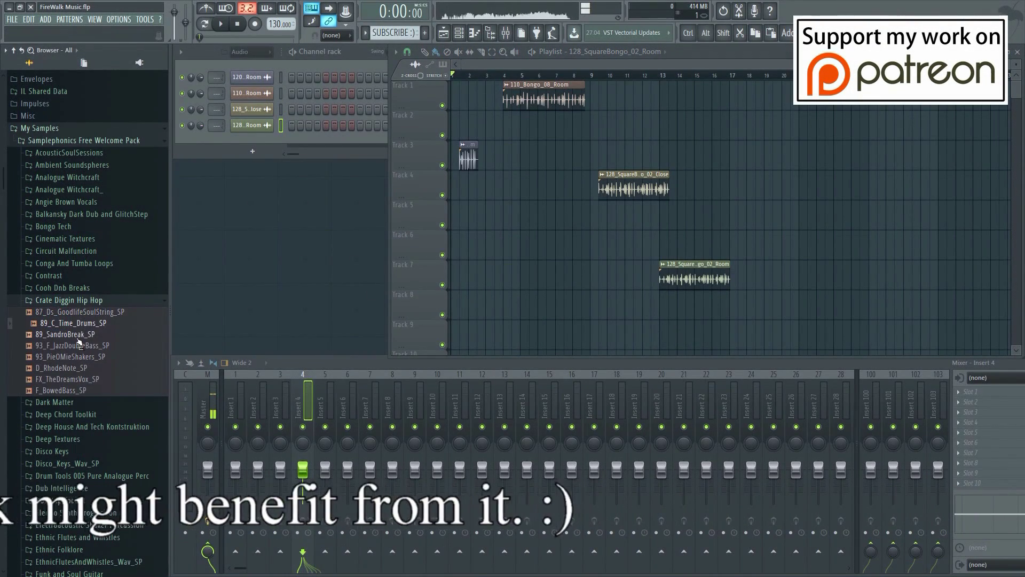
drag(75, 322, 454, 309)
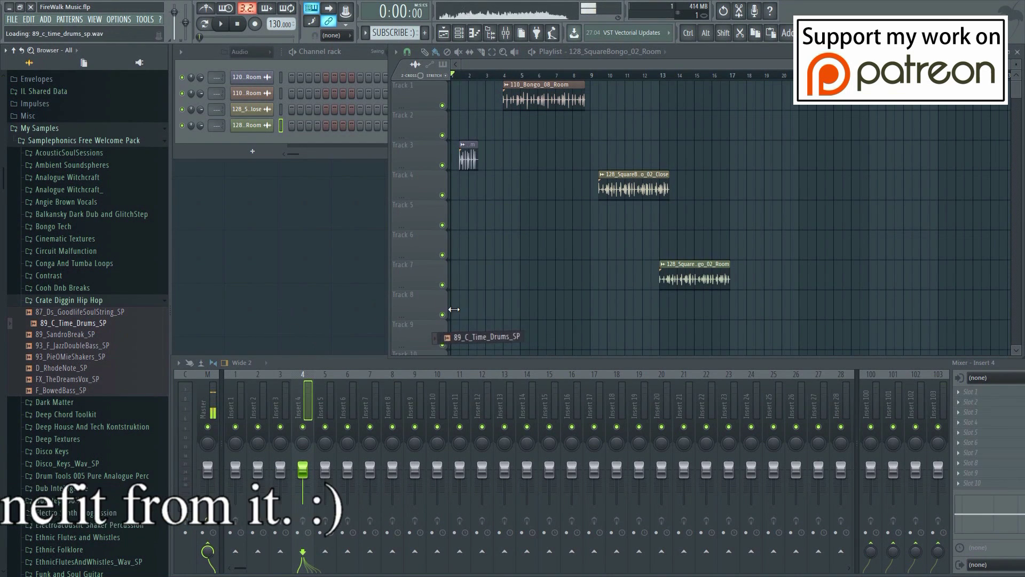
click(61, 367)
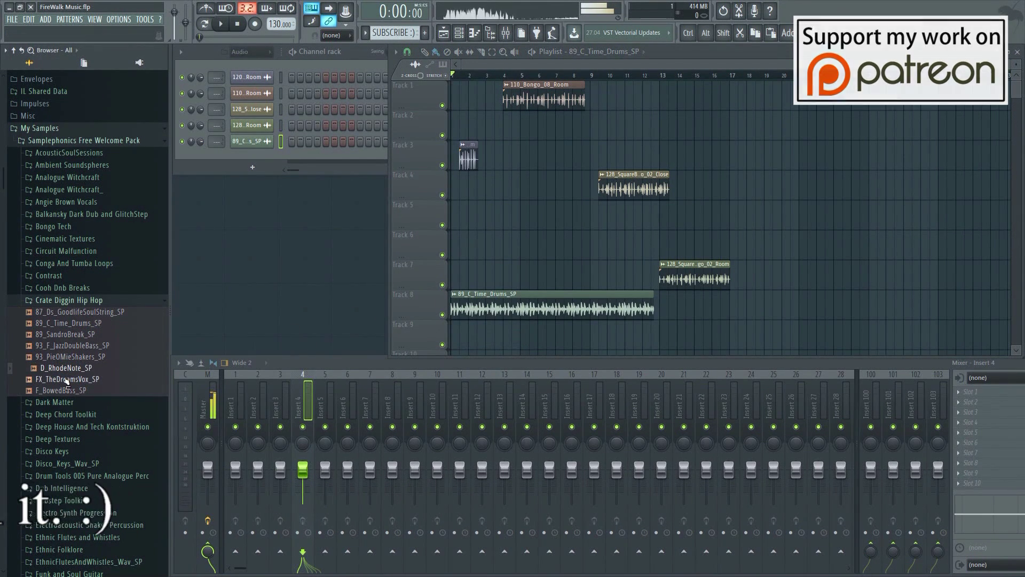
drag(62, 367, 609, 243)
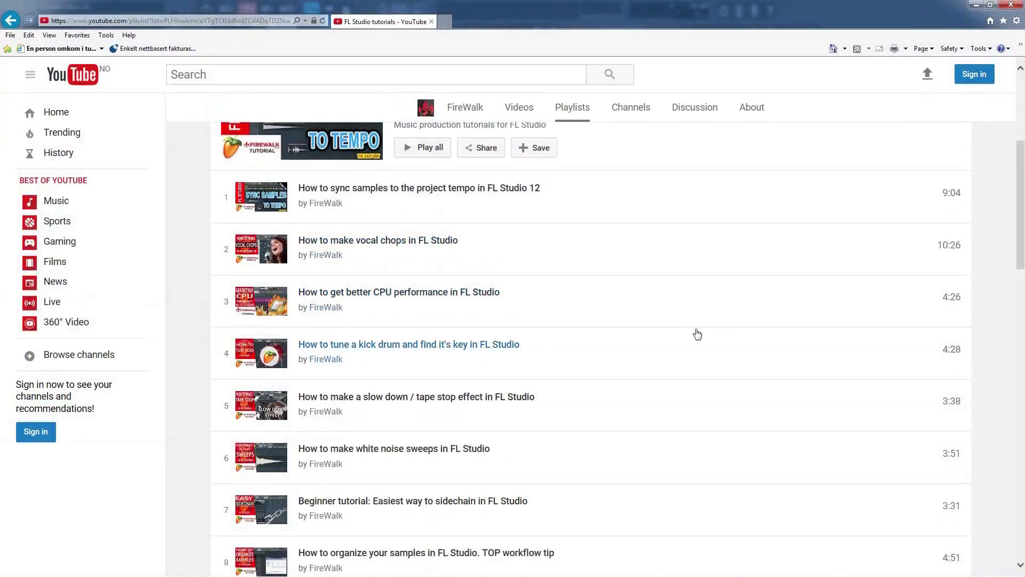
Open 'How to organize your samples in FL Studio' from the playlist and expand its description
scroll(698, 334, down, 2)
scroll(720, 335, down, 3)
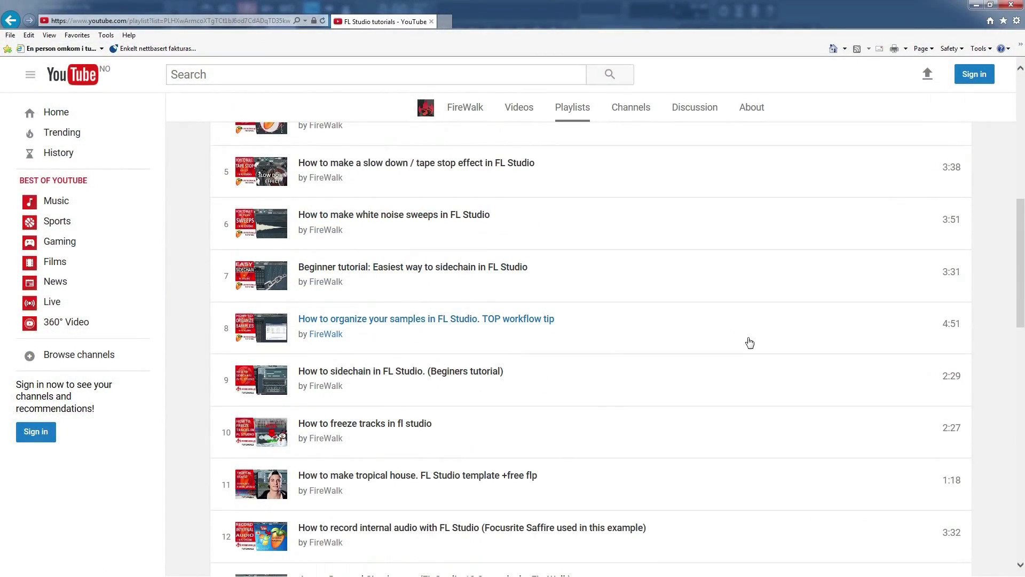
click(431, 319)
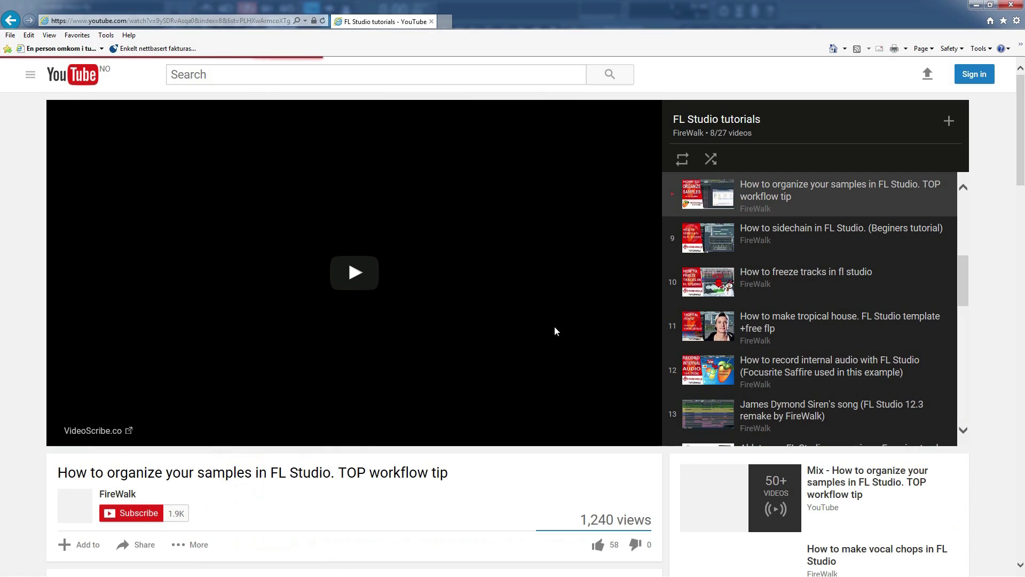
scroll(59, 326, down, 3)
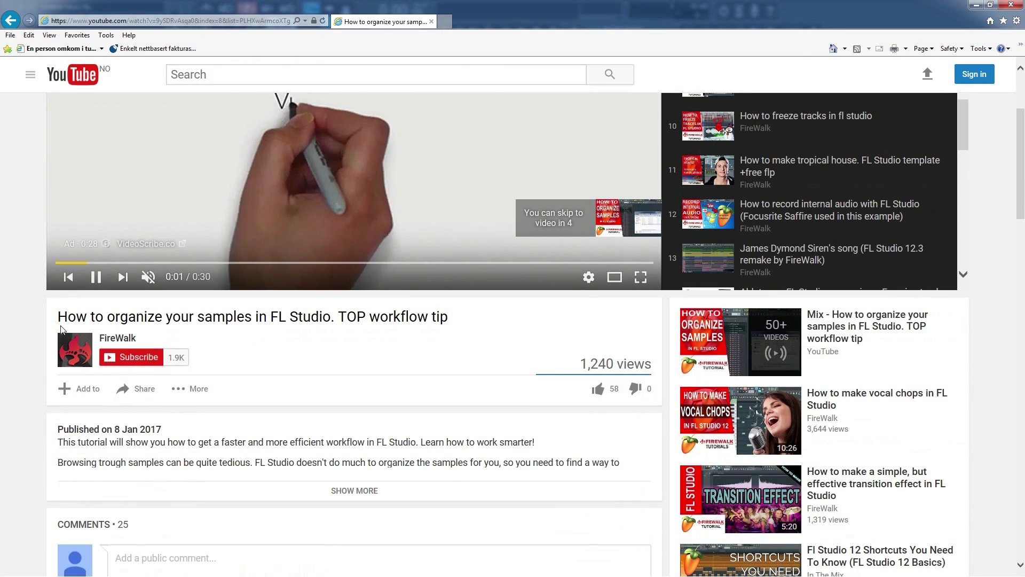
scroll(59, 326, up, 1)
scroll(354, 336, down, 4)
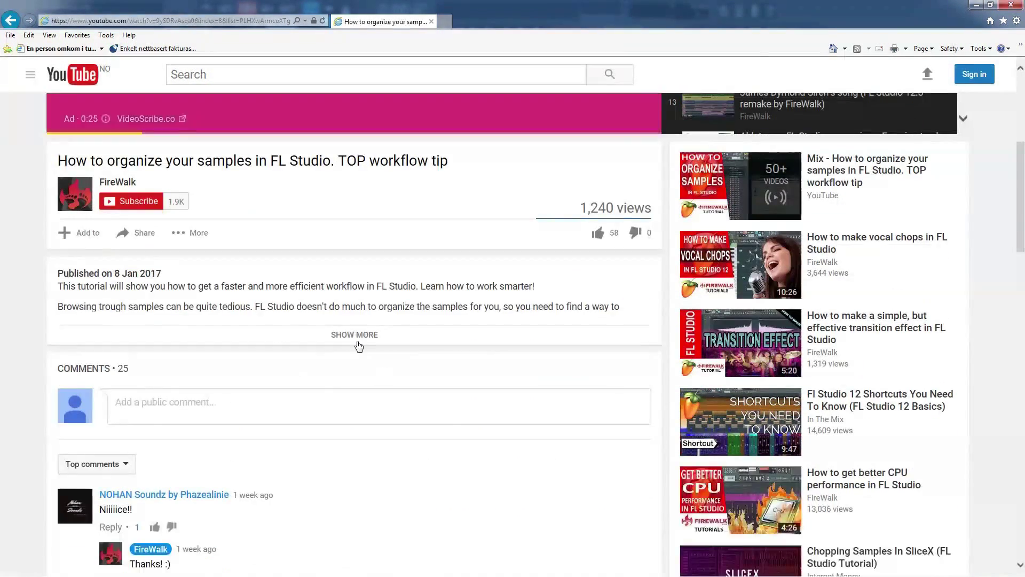
click(354, 336)
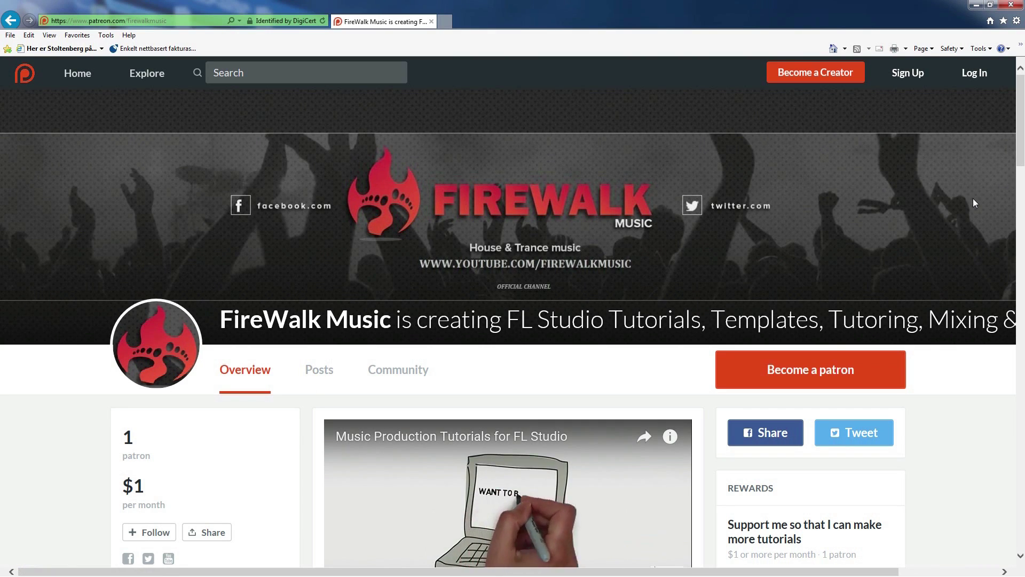
Scroll down FireWalk Music's Patreon page to reveal the Goals section
scroll(974, 199, down, 1)
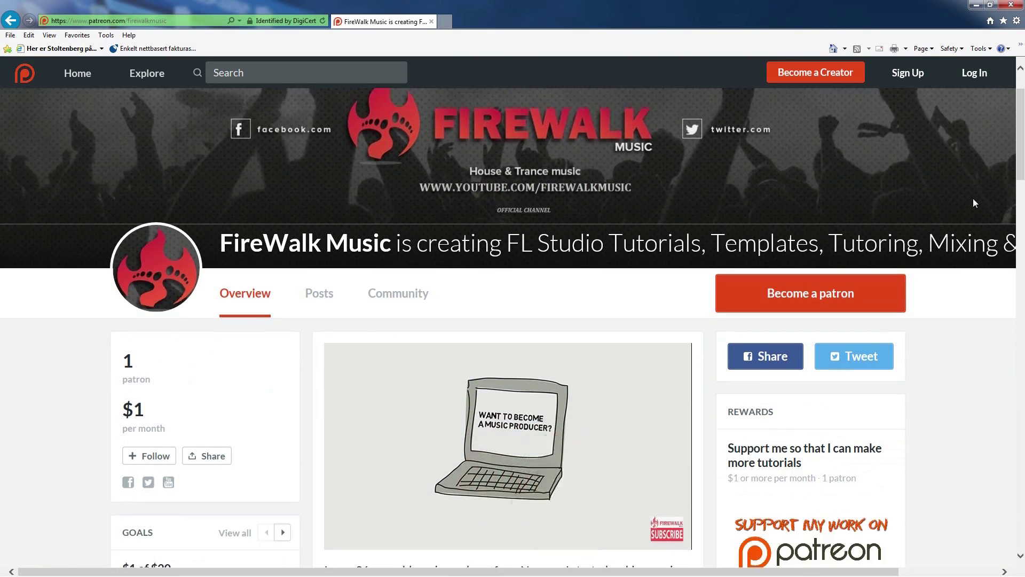